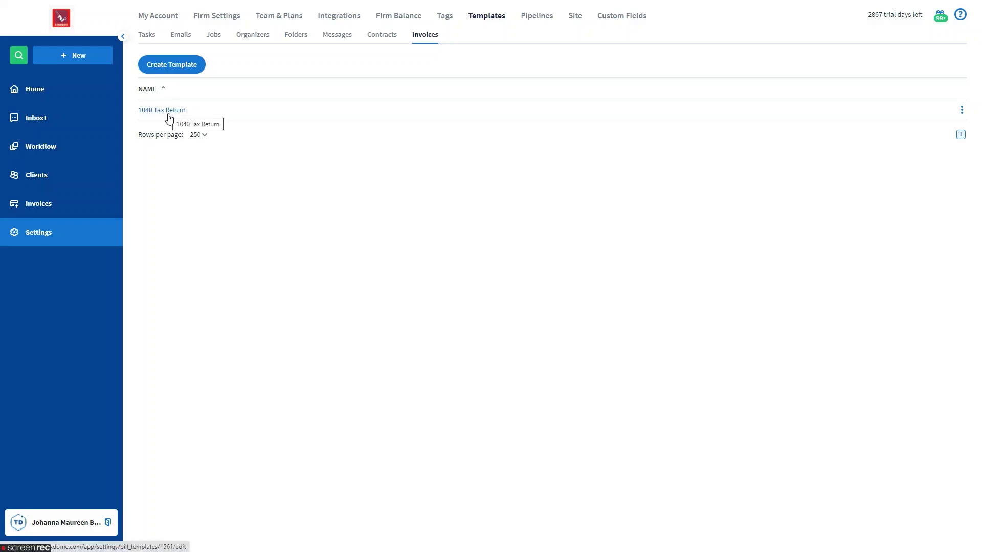
Go to Settings > Pipelines and open the 1040 Return pipeline in the editor.
left_click(537, 22)
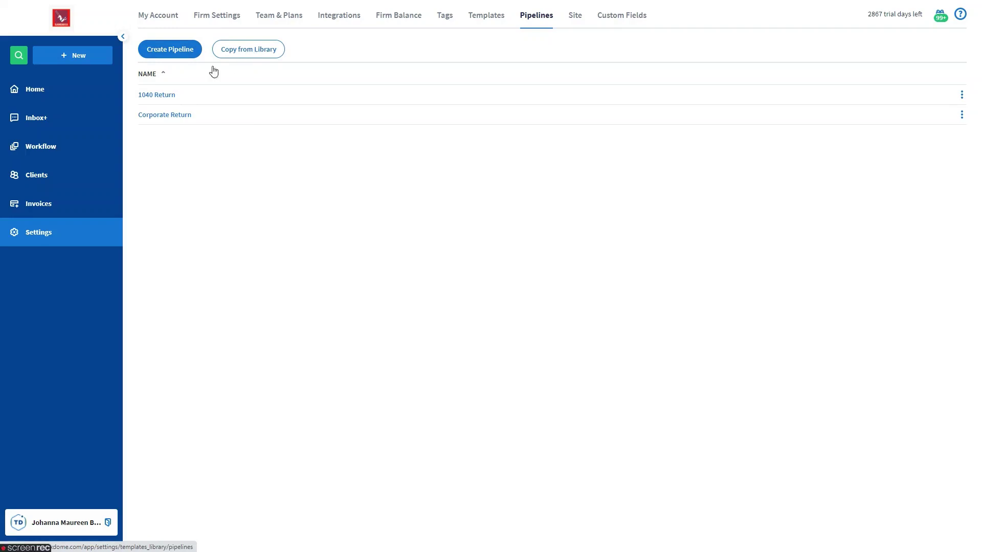
left_click(155, 95)
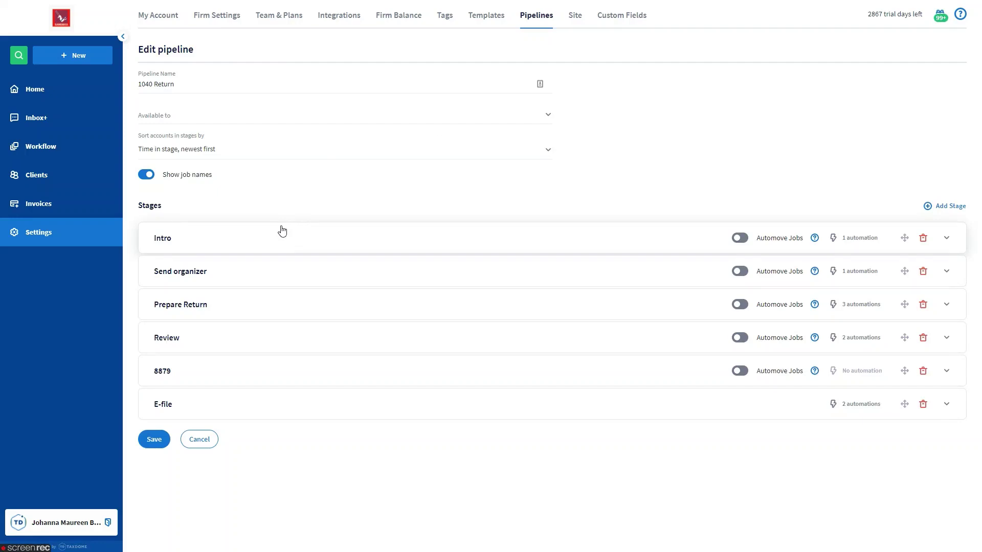
Add a Create Invoice automation to the Intro stage.
left_click(205, 241)
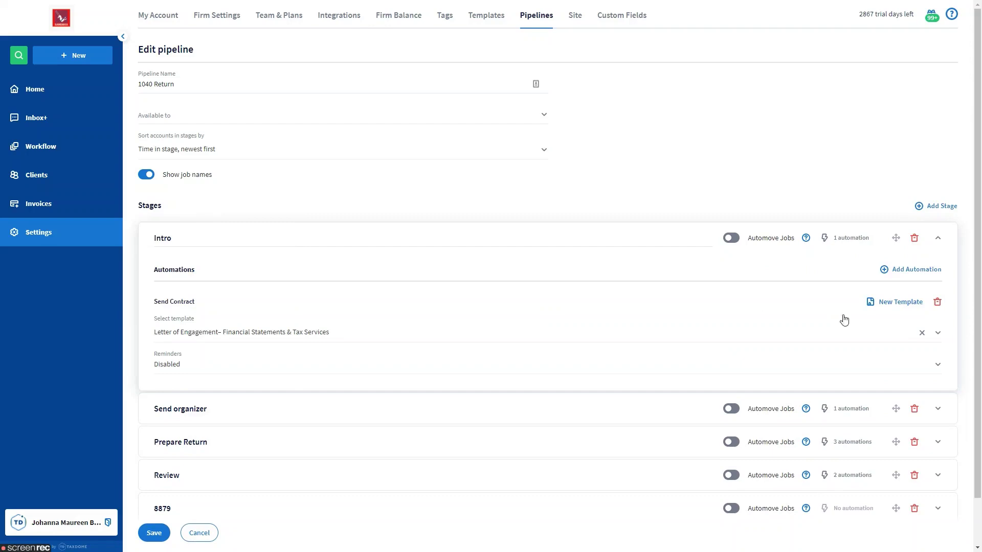
left_click(918, 271)
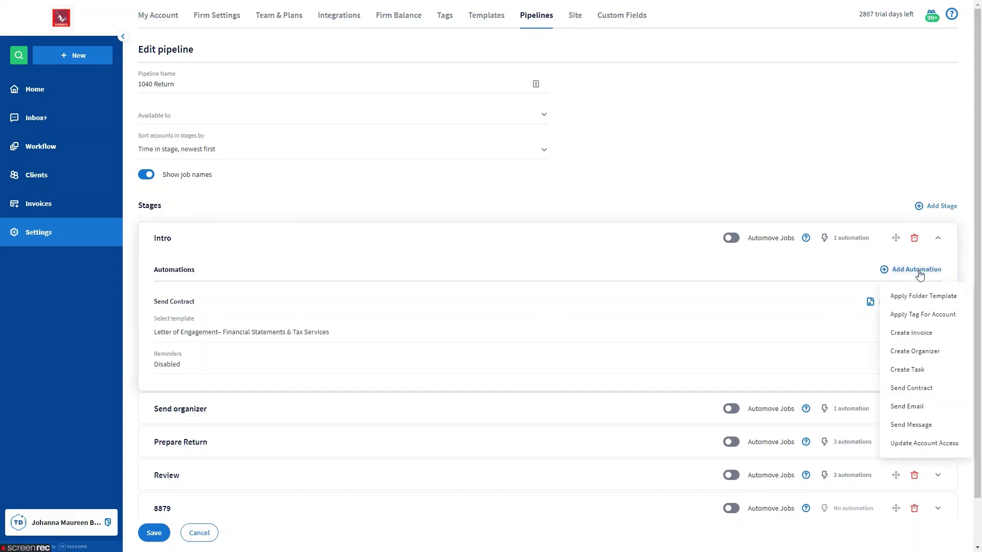
left_click(907, 335)
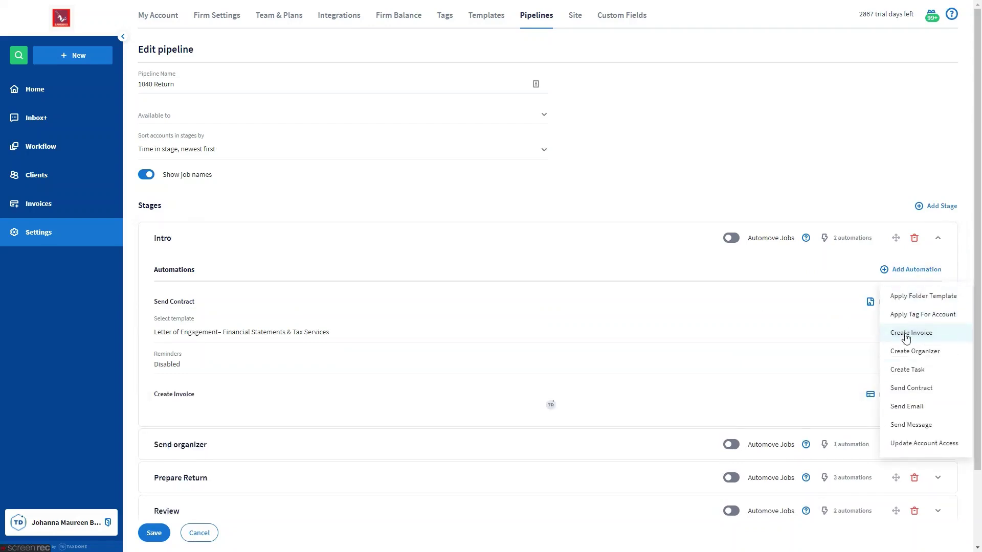
scroll(276, 306, "down", 2)
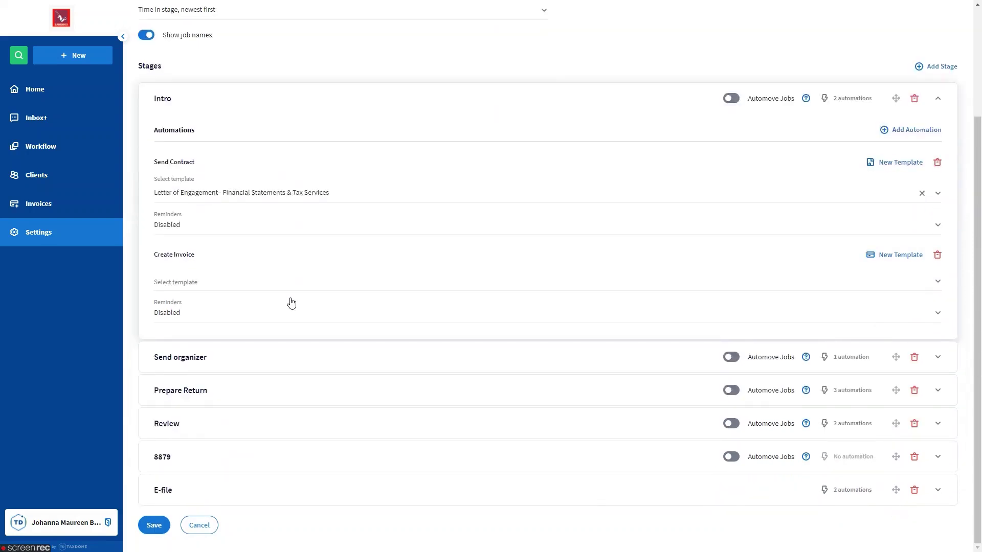
Choose the 1040 Tax Return invoice template and enable reminders.
left_click(186, 287)
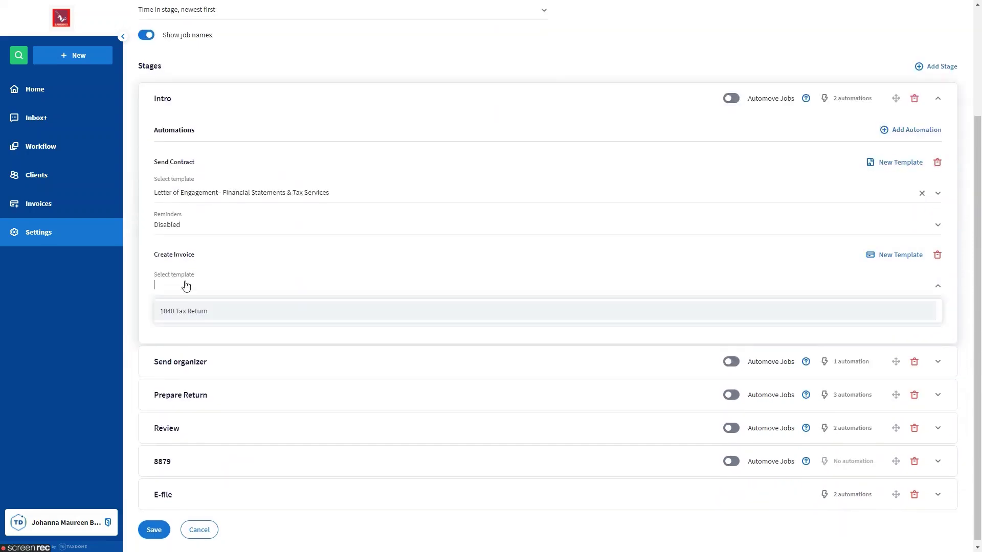
left_click(179, 313)
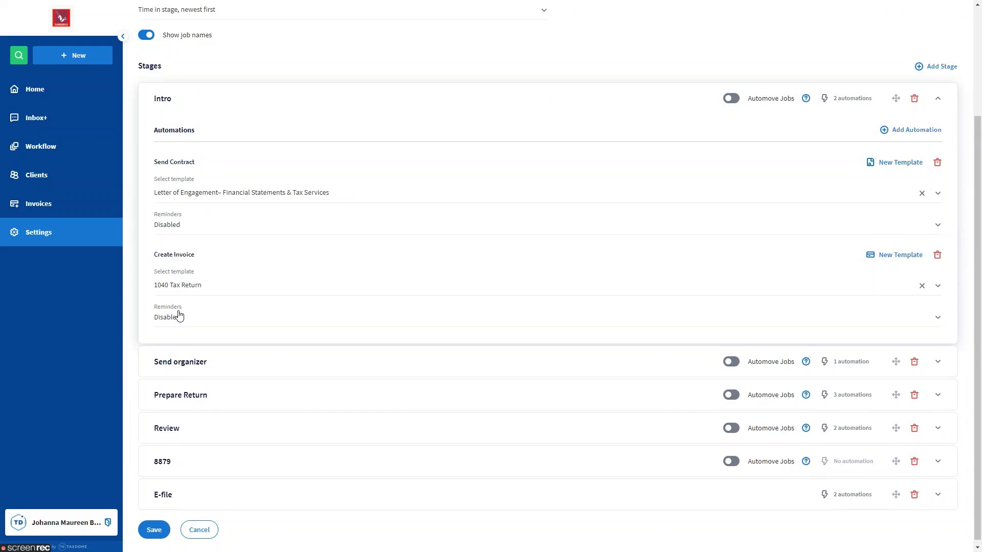
left_click(198, 318)
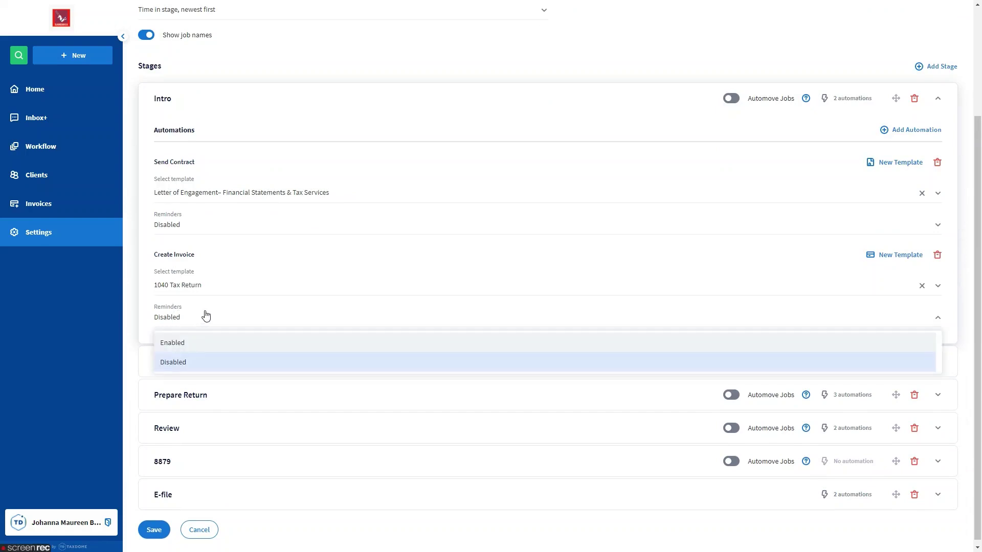
left_click(184, 347)
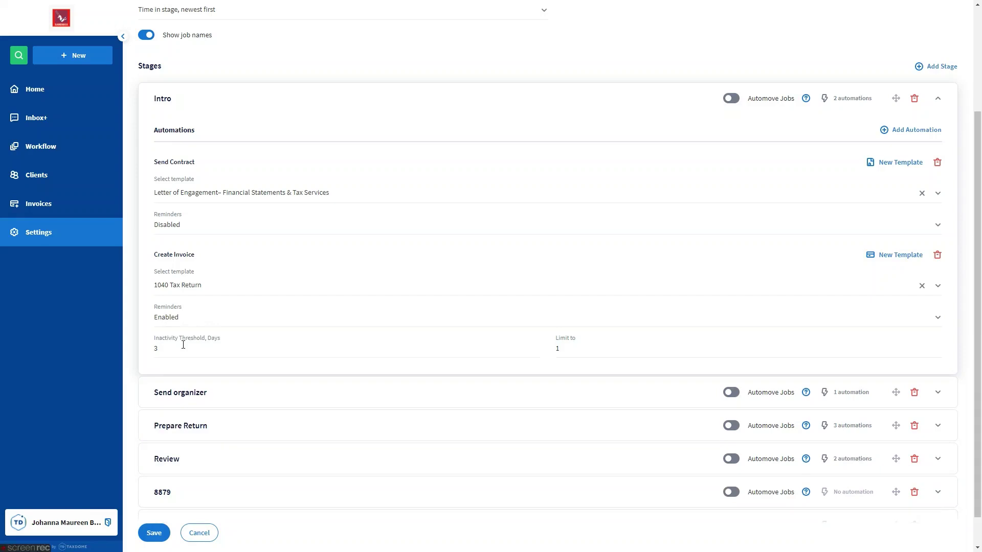
scroll(322, 342, "down", 1)
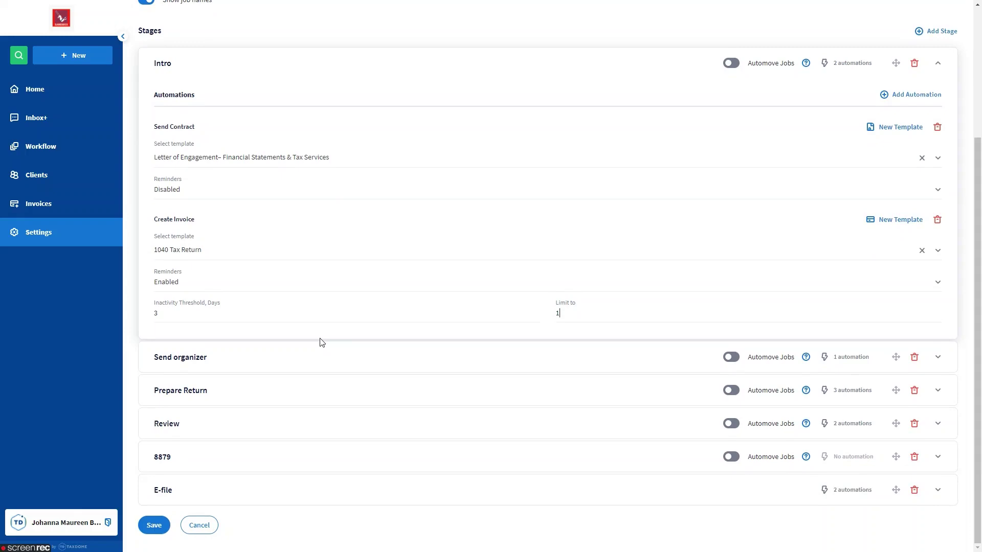
Switch on Automove Jobs for Send organizer and Intro, then save the 1040 Return pipeline.
left_click(232, 361)
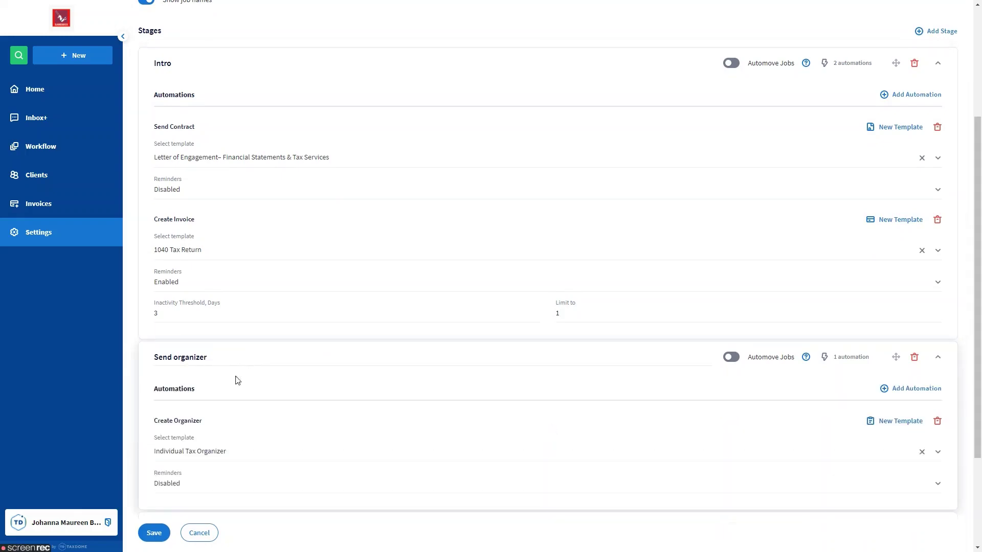
scroll(236, 381, "down", 4)
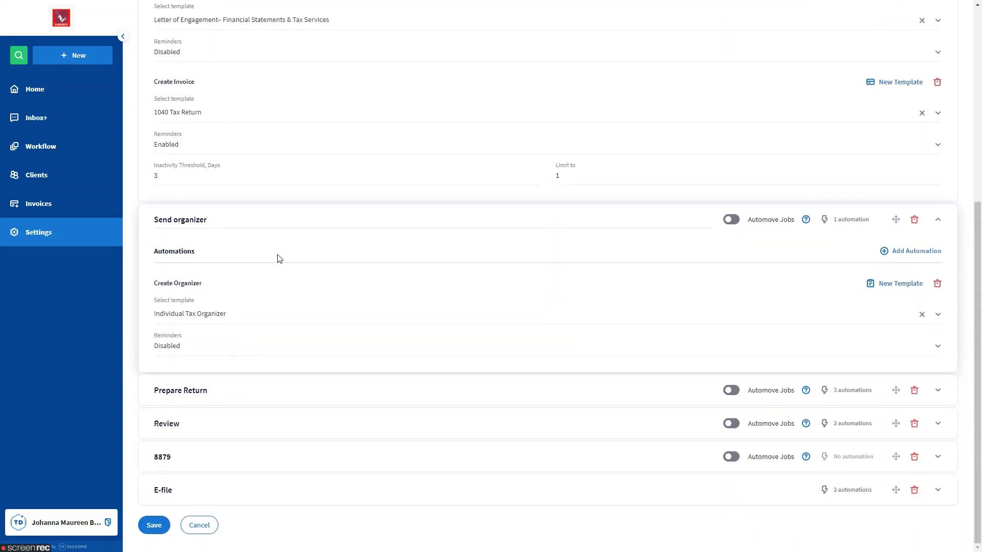
left_click(731, 219)
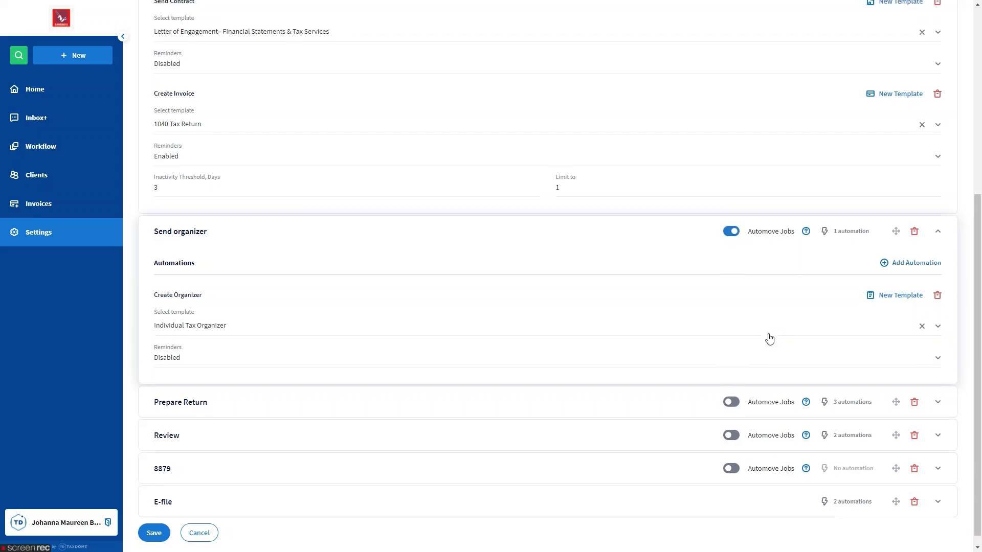
scroll(762, 317, "up", 5)
left_click(731, 182)
scroll(750, 320, "down", 3)
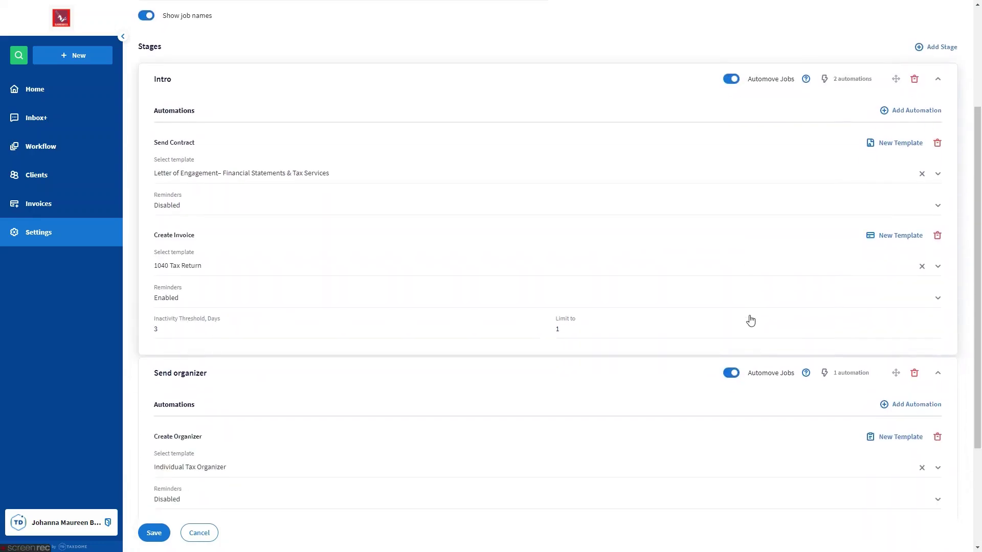
scroll(751, 320, "down", 3)
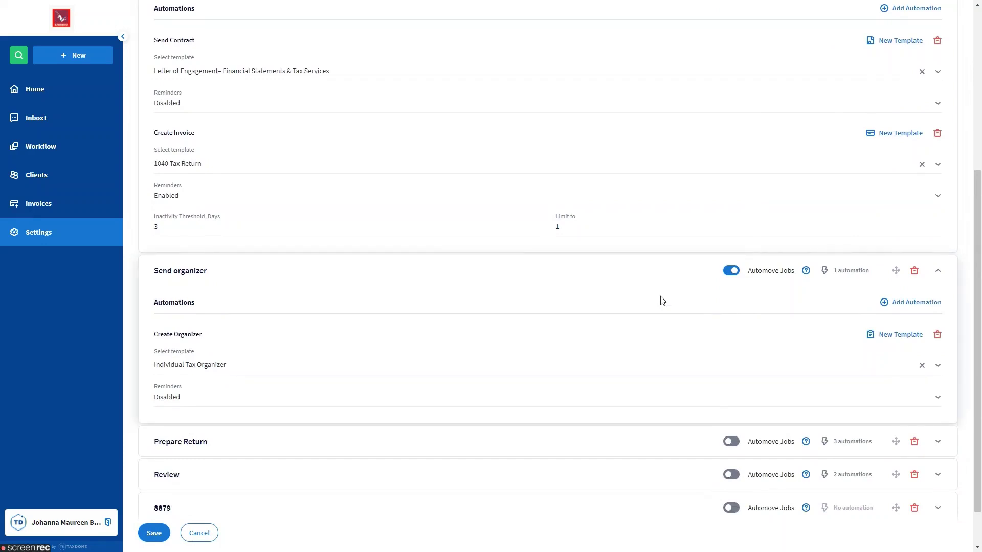
scroll(732, 363, "up", 2)
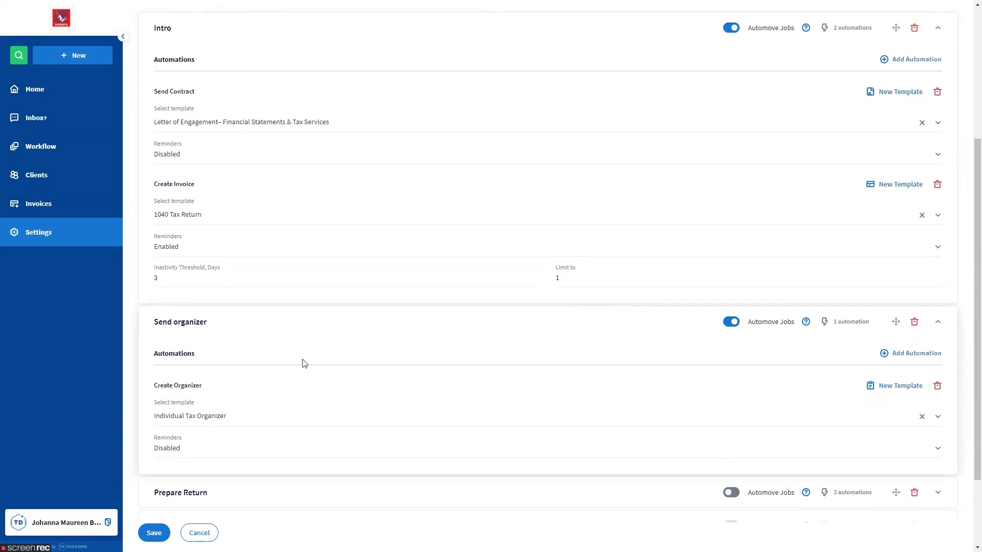
scroll(312, 364, "down", 3)
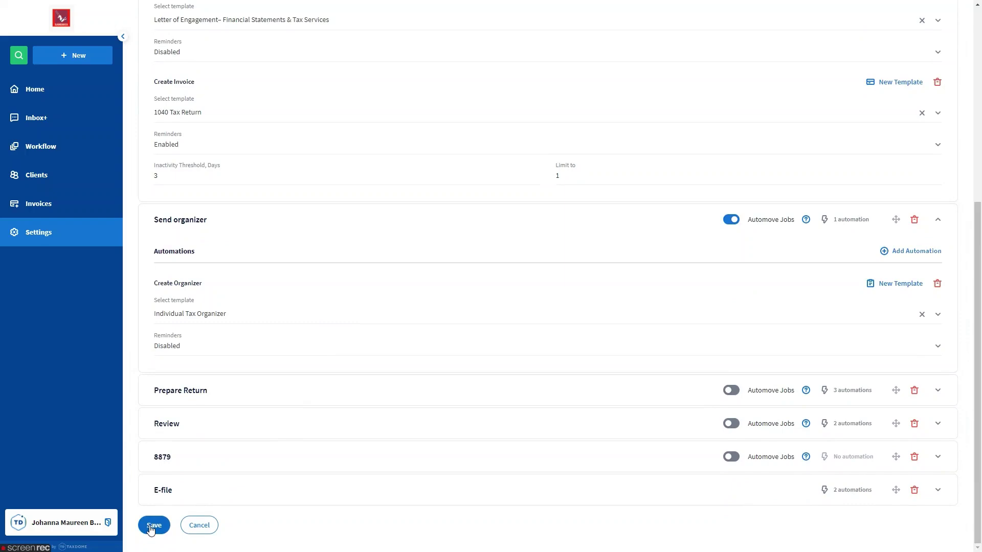
left_click(152, 528)
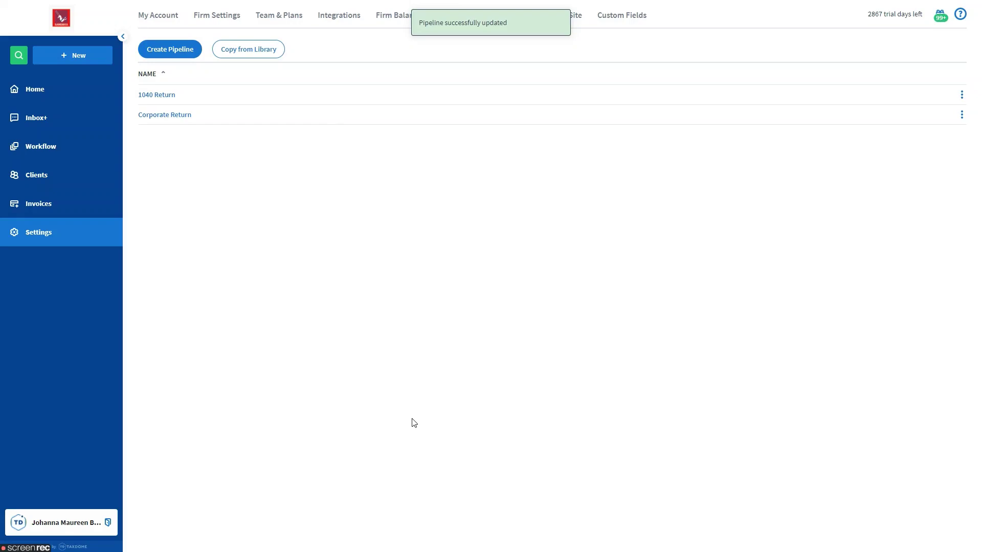
Open the 1040 Return job board from Workflow pipelines.
left_click(75, 156)
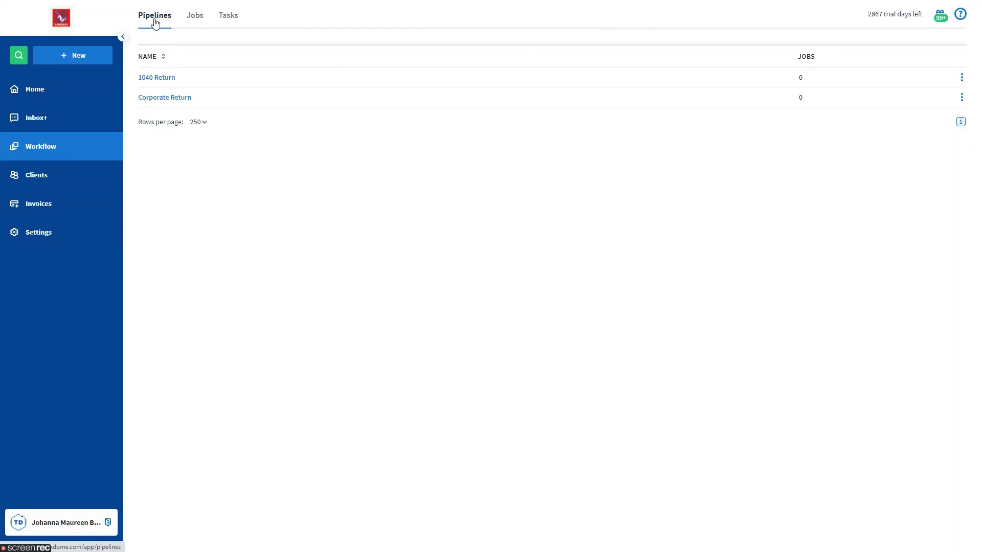
left_click(156, 78)
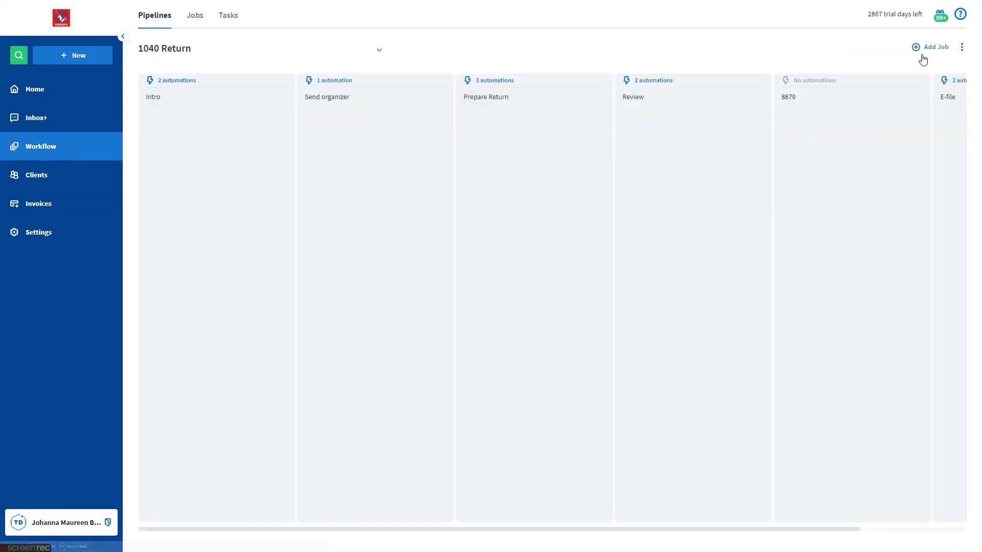
Start a new 1040 Return job and select two client accounts.
left_click(928, 50)
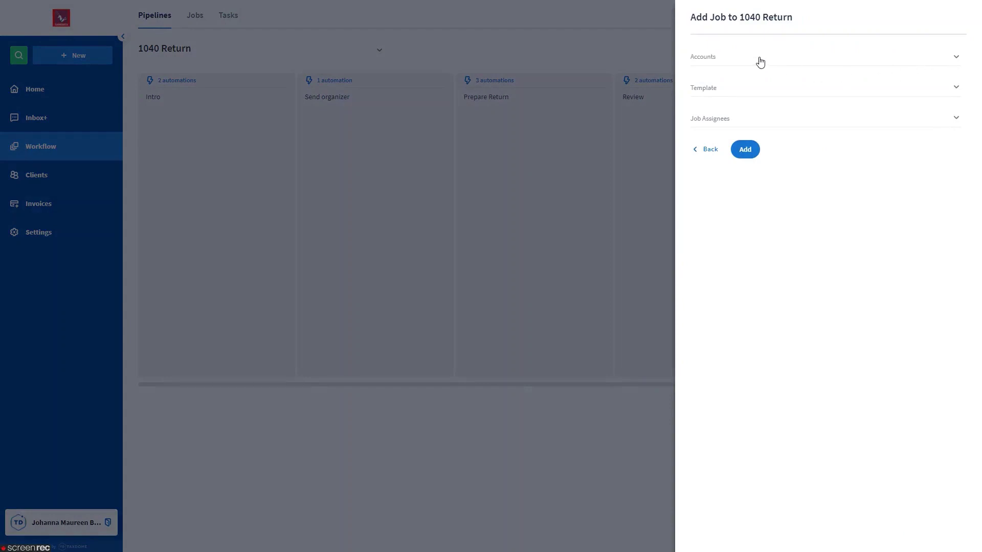
left_click(756, 63)
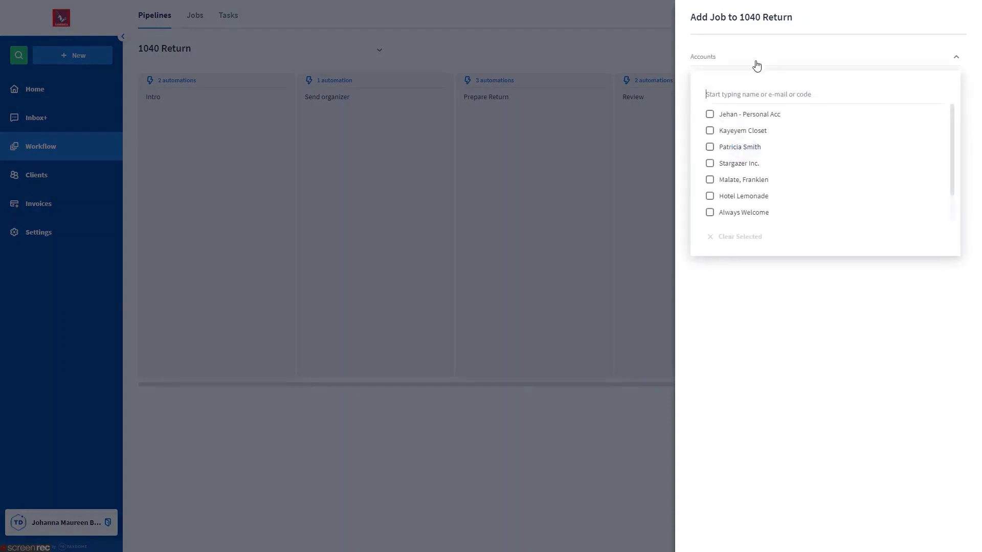
left_click(729, 115)
left_click(729, 131)
left_click(754, 352)
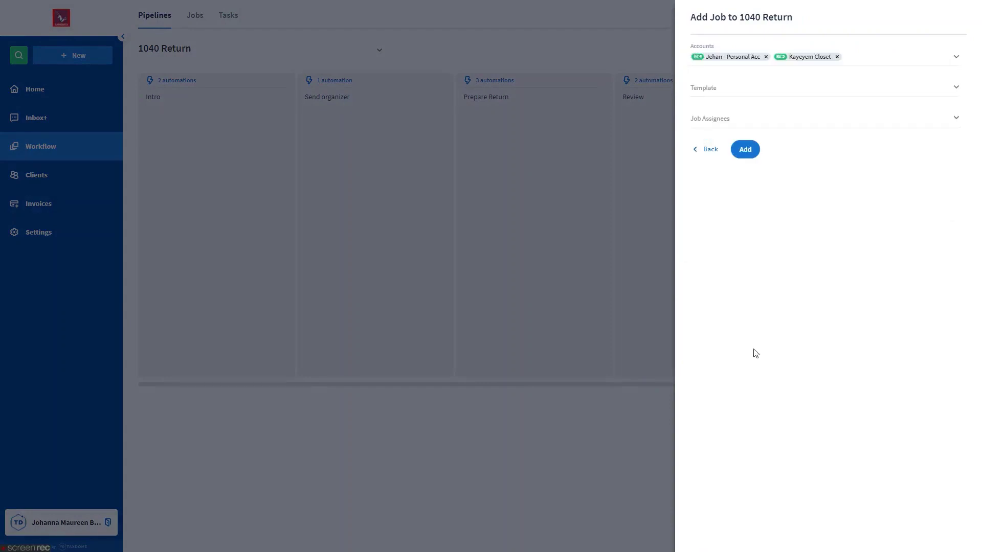
Leave the job template empty, assign one team member, and submit the jobs.
left_click(720, 93)
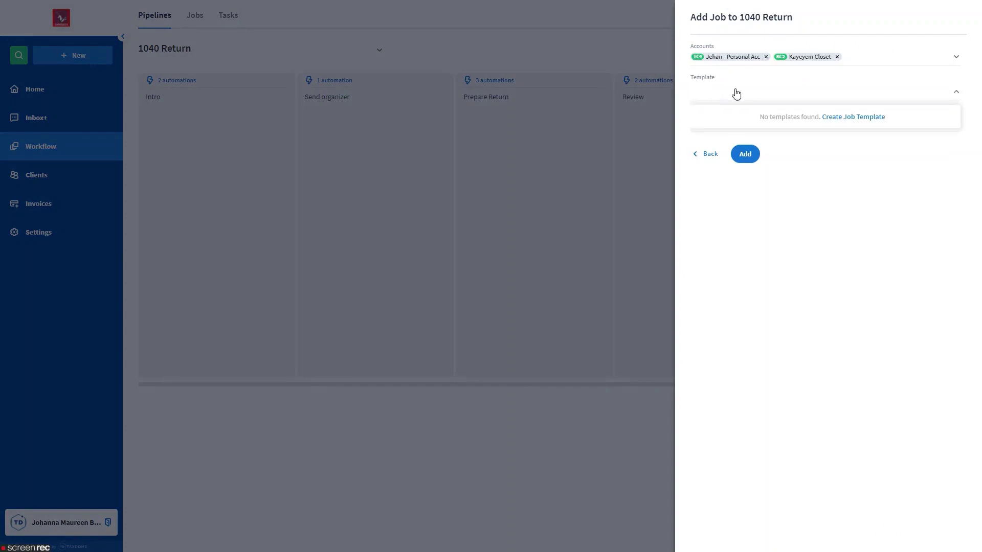
left_click(748, 97)
left_click(713, 124)
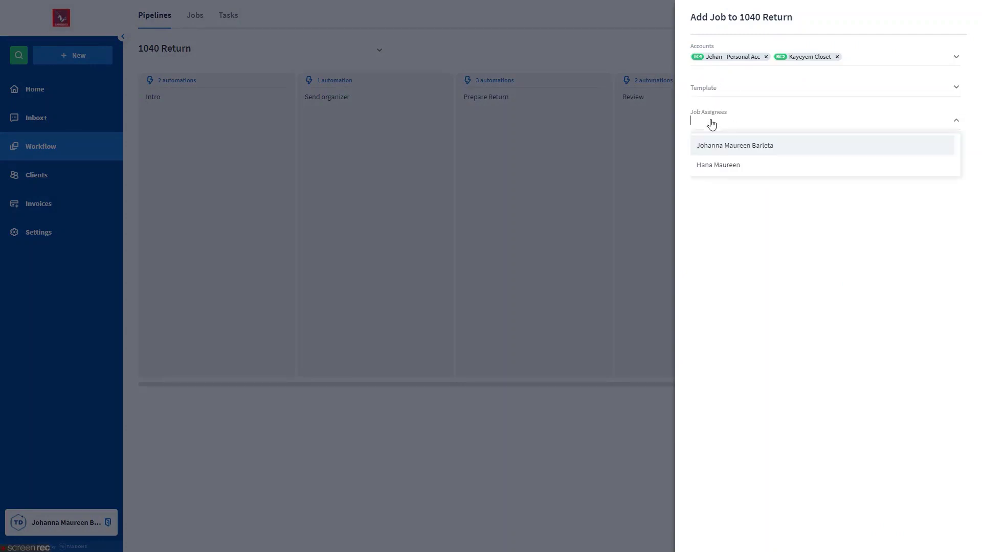
left_click(714, 145)
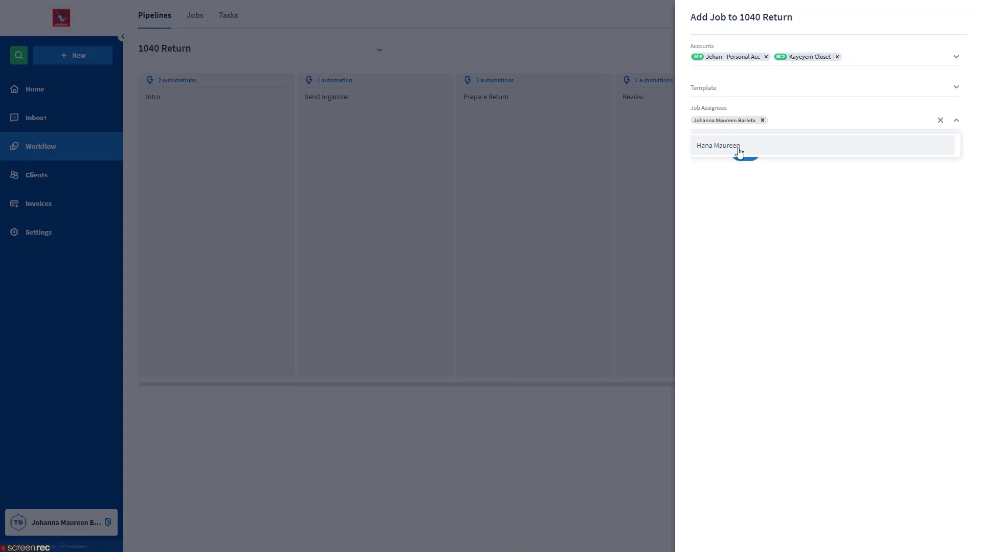
left_click(843, 188)
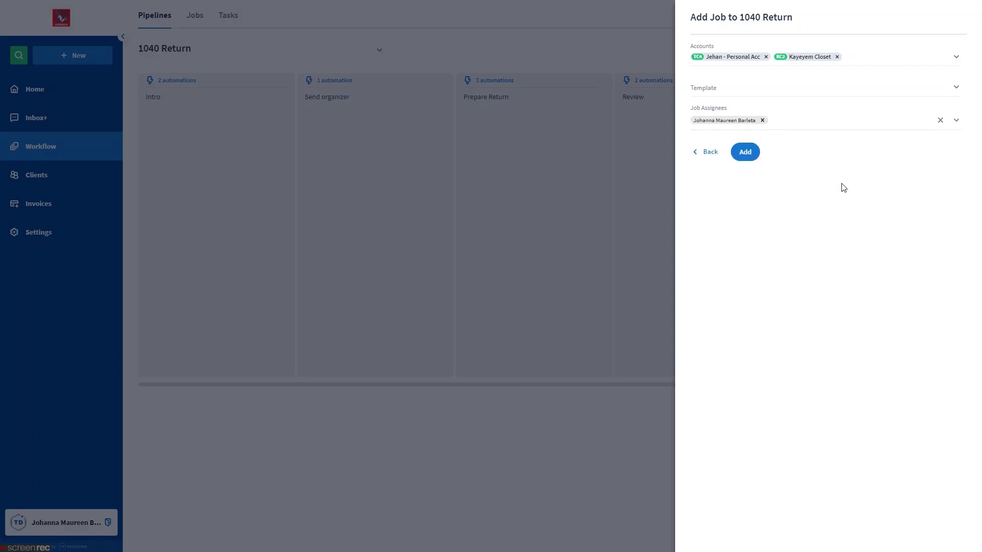
left_click(745, 153)
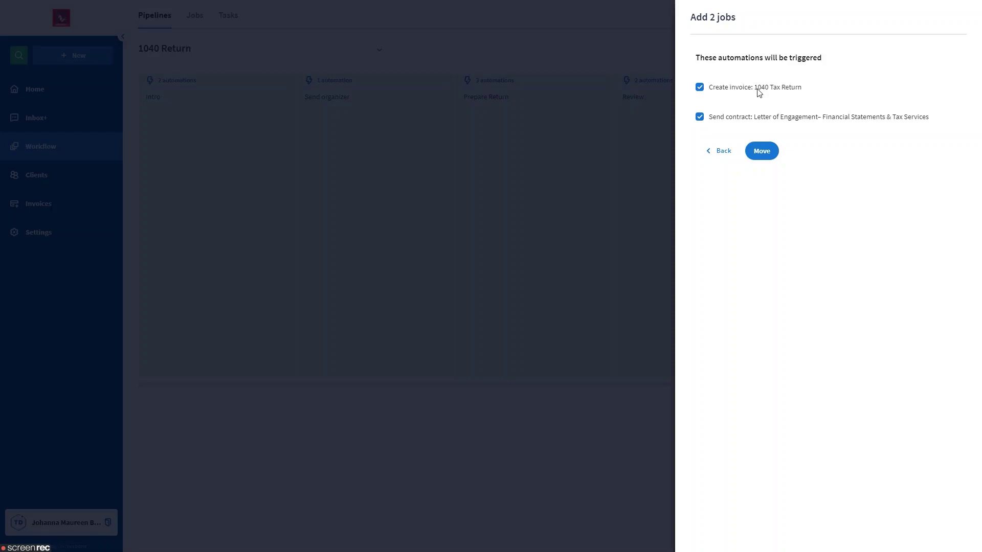
Keep 'Create invoice: 1040 Tax Return' checked and move both jobs into Intro.
left_click(700, 89)
left_click(700, 89)
left_click(768, 153)
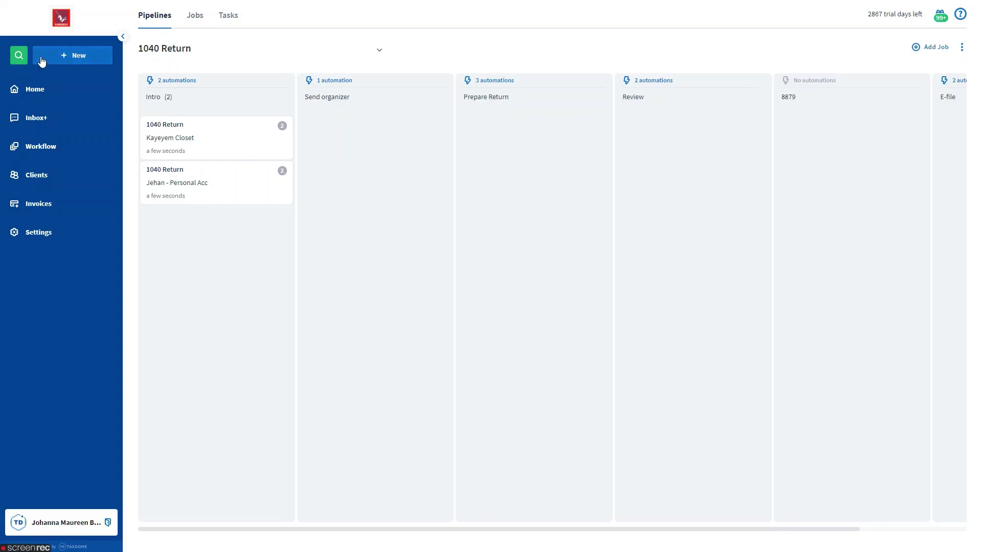
Search for the client and open the Jehan - Personal Acc account.
left_click(19, 56)
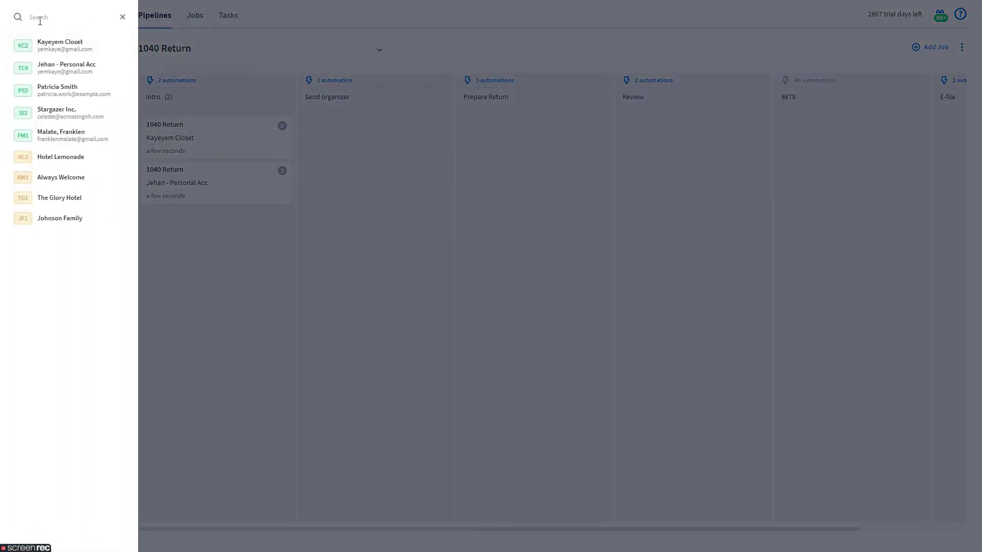
type("jeh")
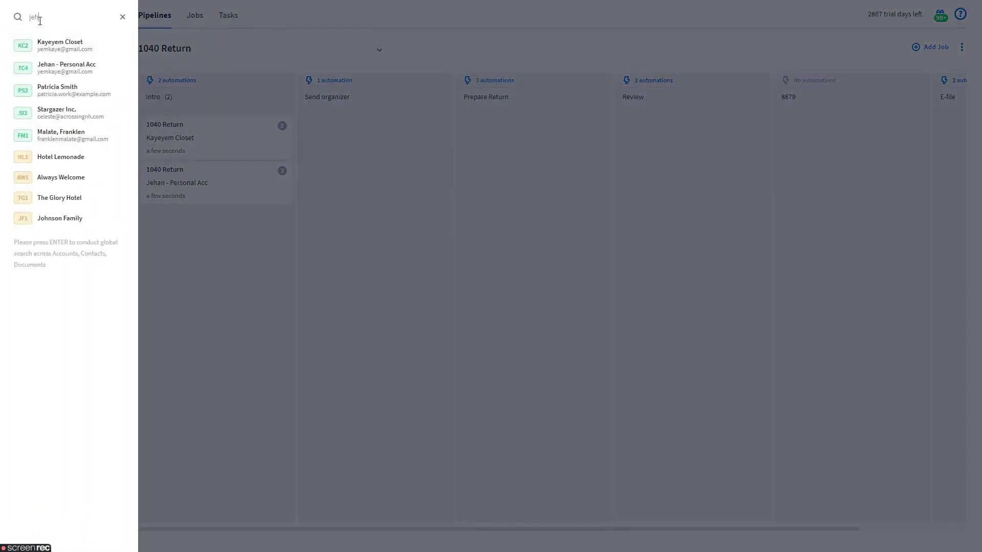
type("an")
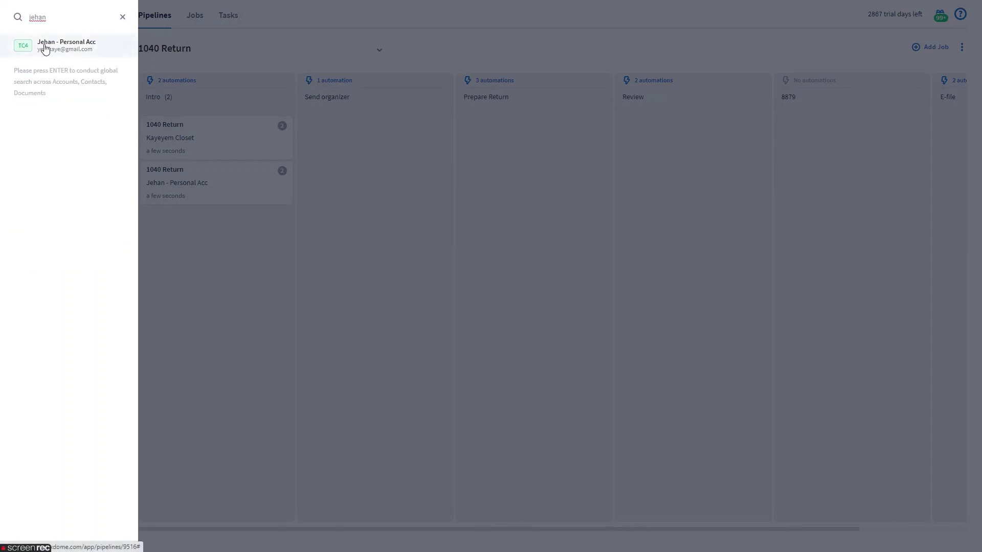
left_click(46, 50)
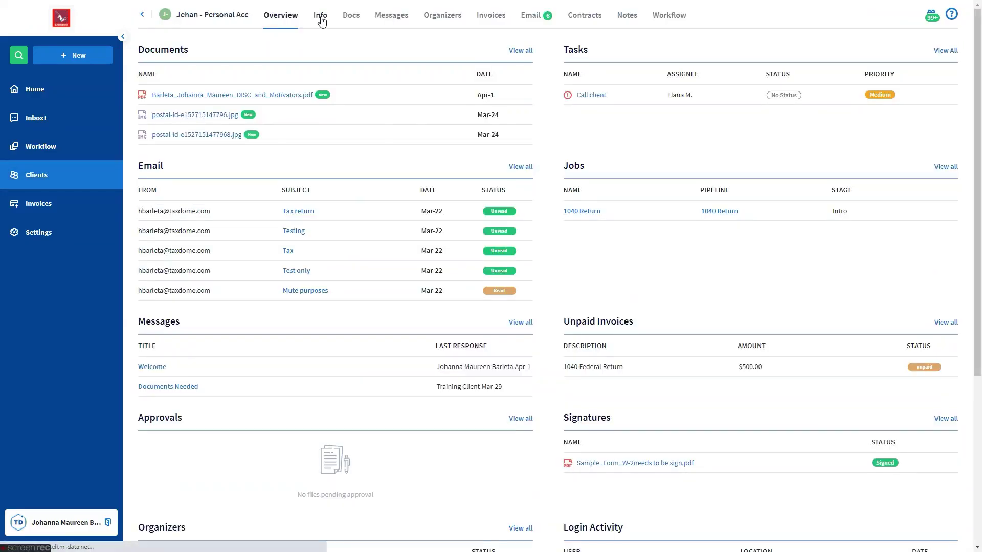
Show the account's Info tab, then log in as Jehan - Personal Acc read-only.
left_click(320, 16)
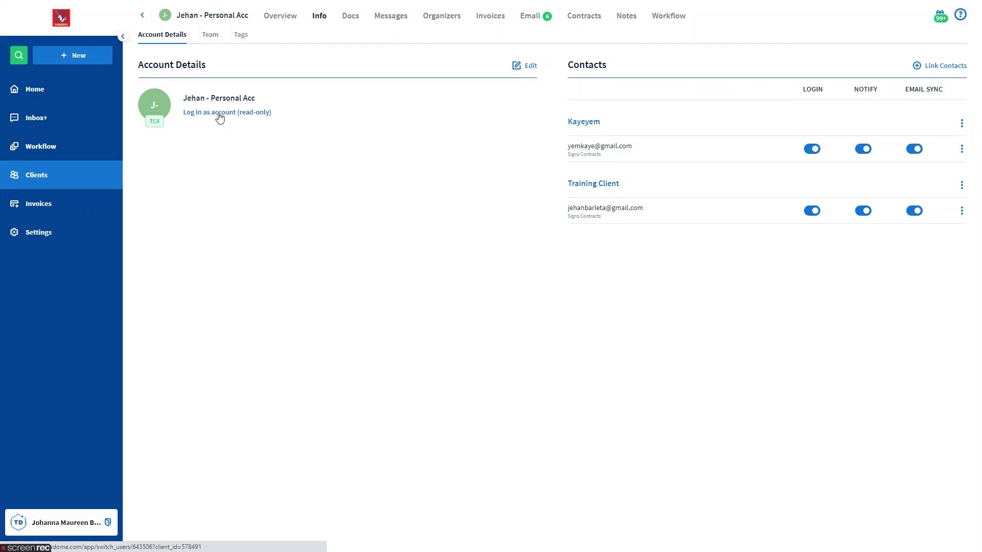
left_click(220, 114)
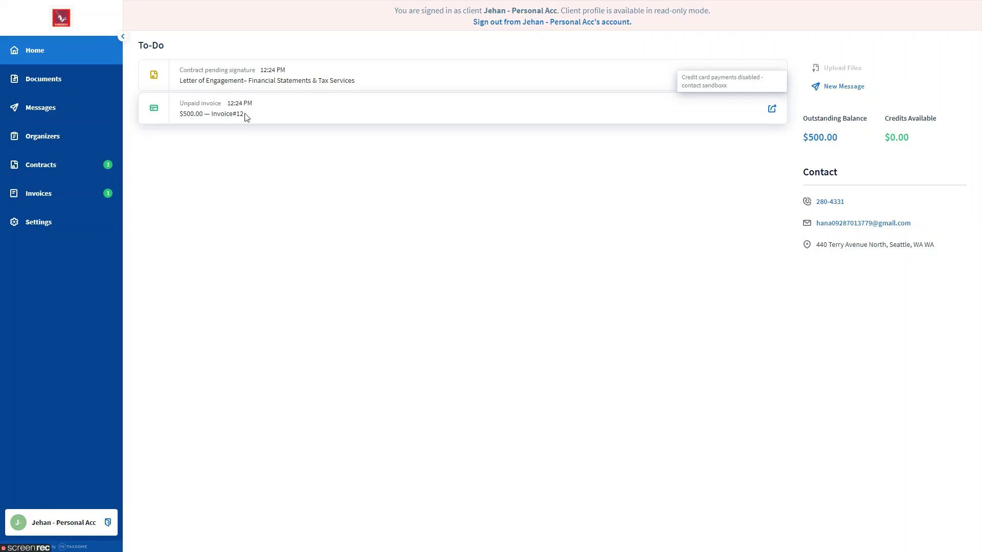
Confirm the $500.00 unpaid invoice in the portal To-Do, then sign out of the client view.
left_click(549, 24)
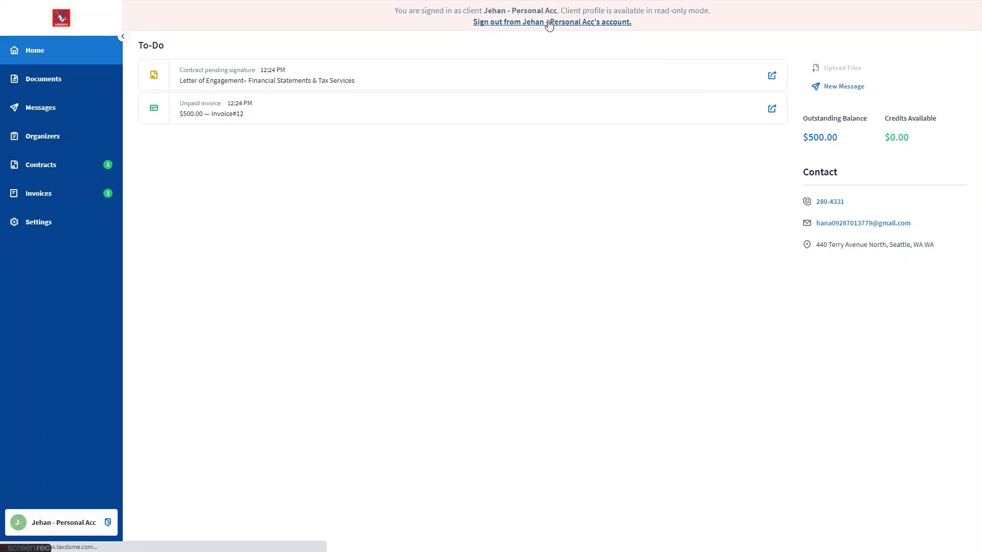